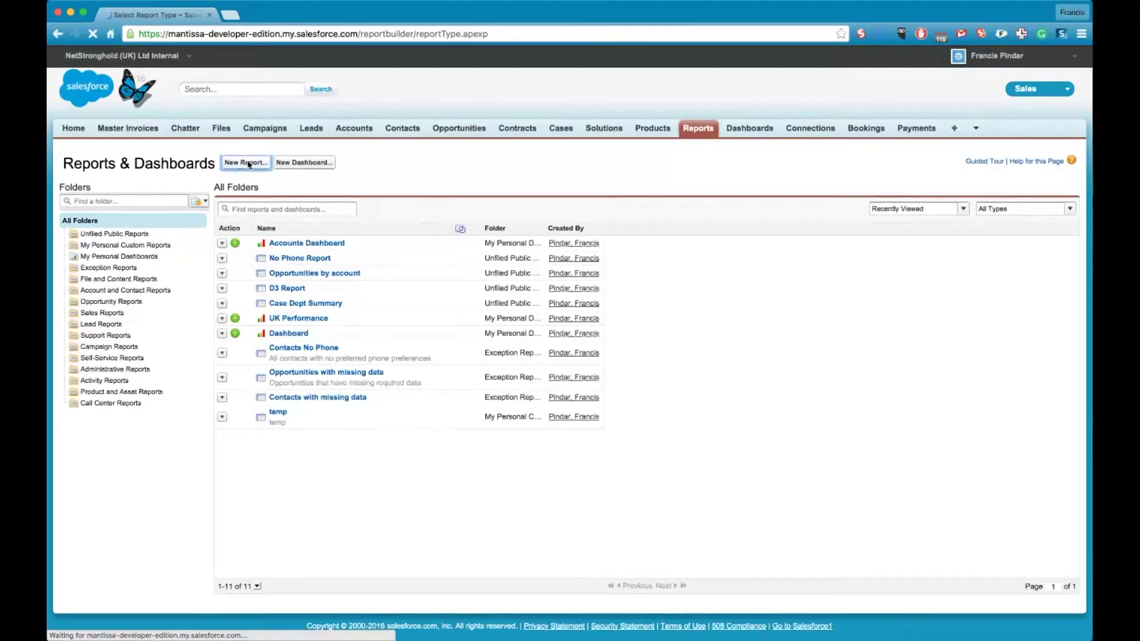
Go to Salesforce Setup's Force.com Home page
left_click(241, 163)
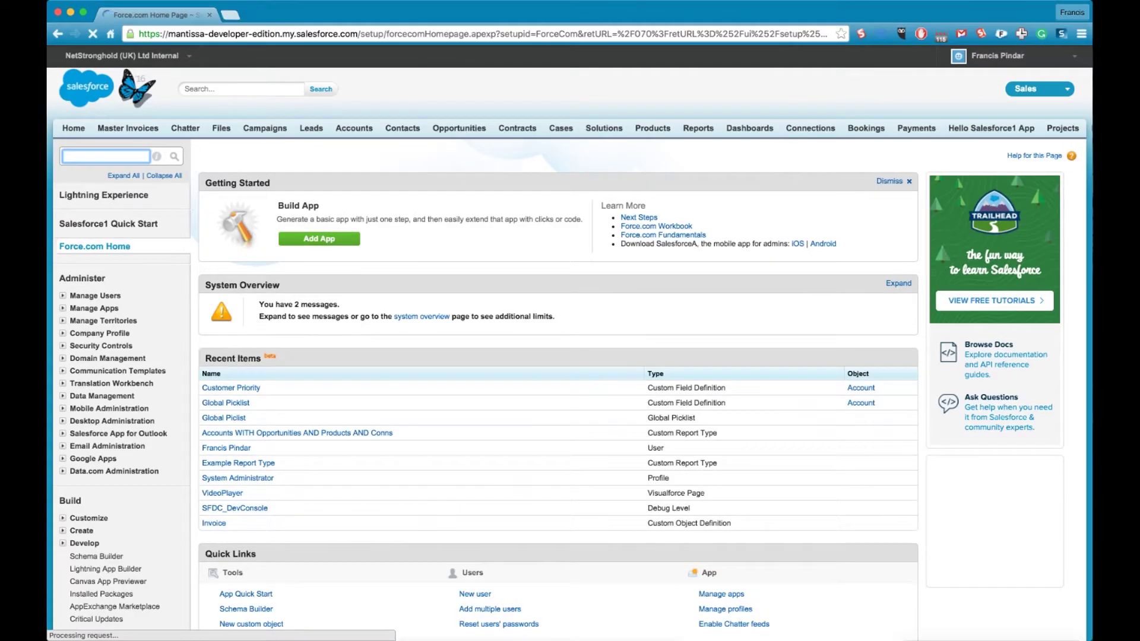
Find Report Types through Quick Find 'report type' and start a new custom report type
type("report type")
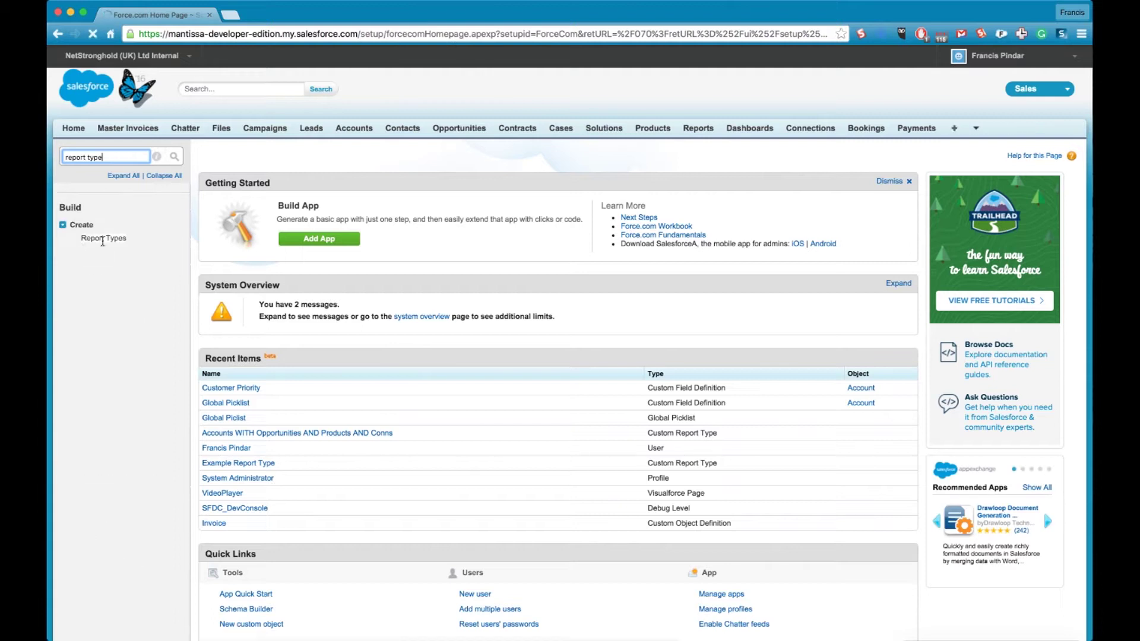
left_click(108, 243)
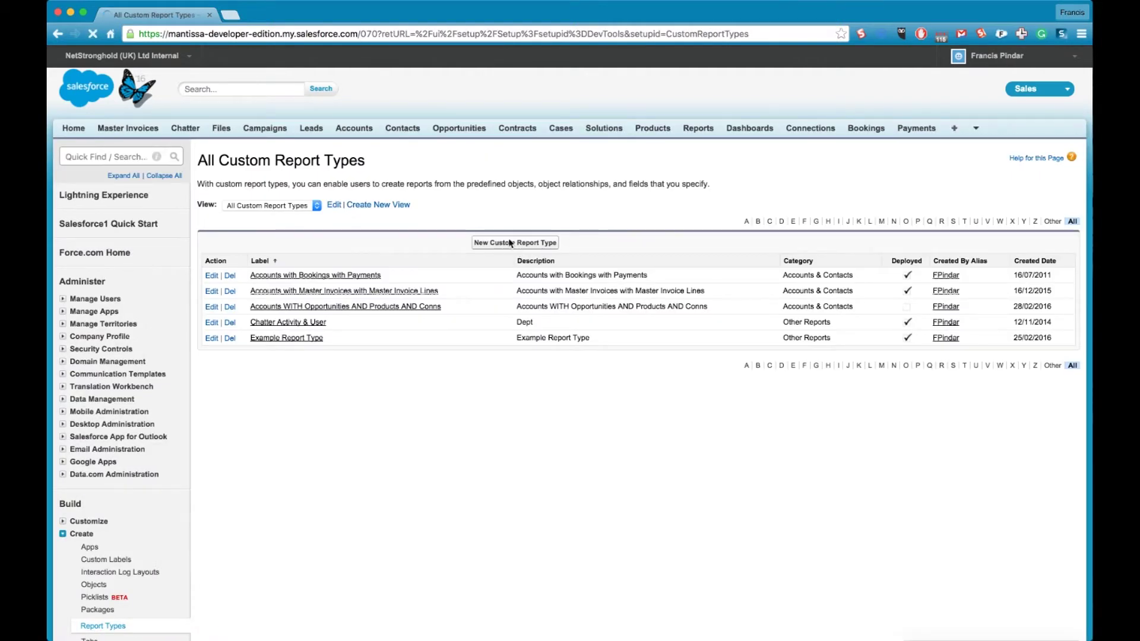
left_click(510, 243)
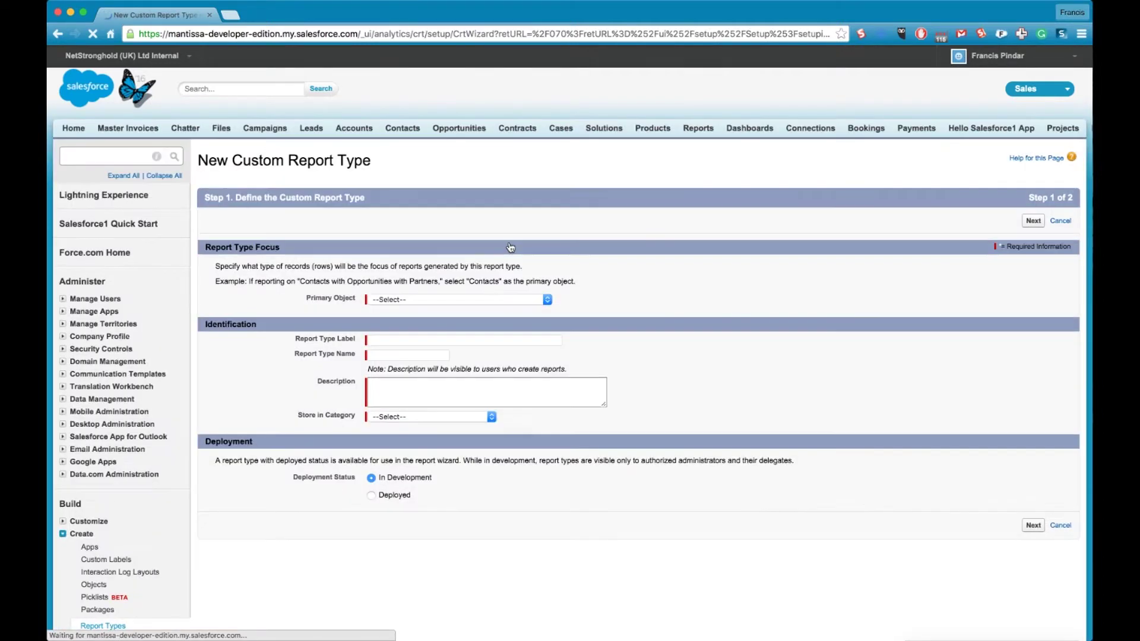
Set primary object Accounts, label 'Accounts with Opportunities, Products & Connection', a description, and category Other Reports
left_click(406, 300)
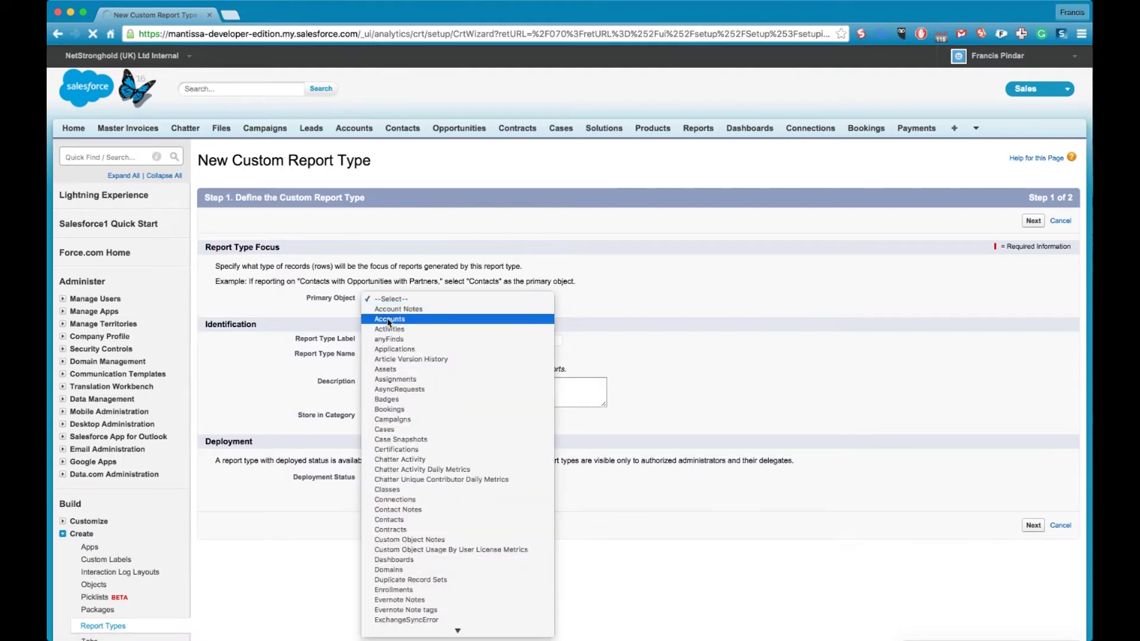
left_click(390, 320)
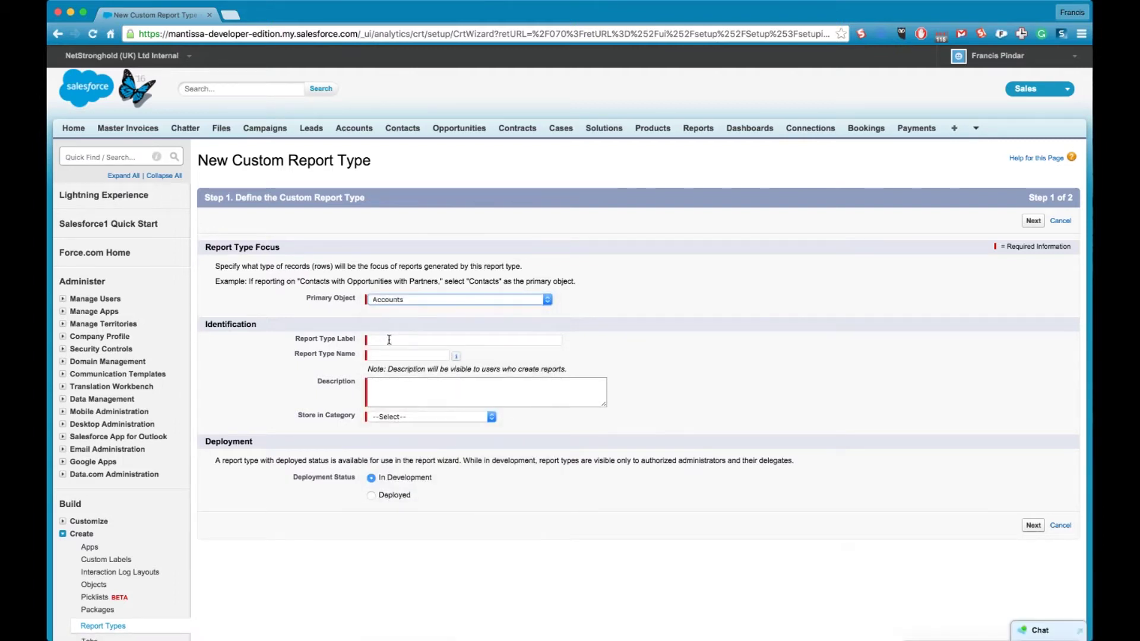
left_click(385, 342)
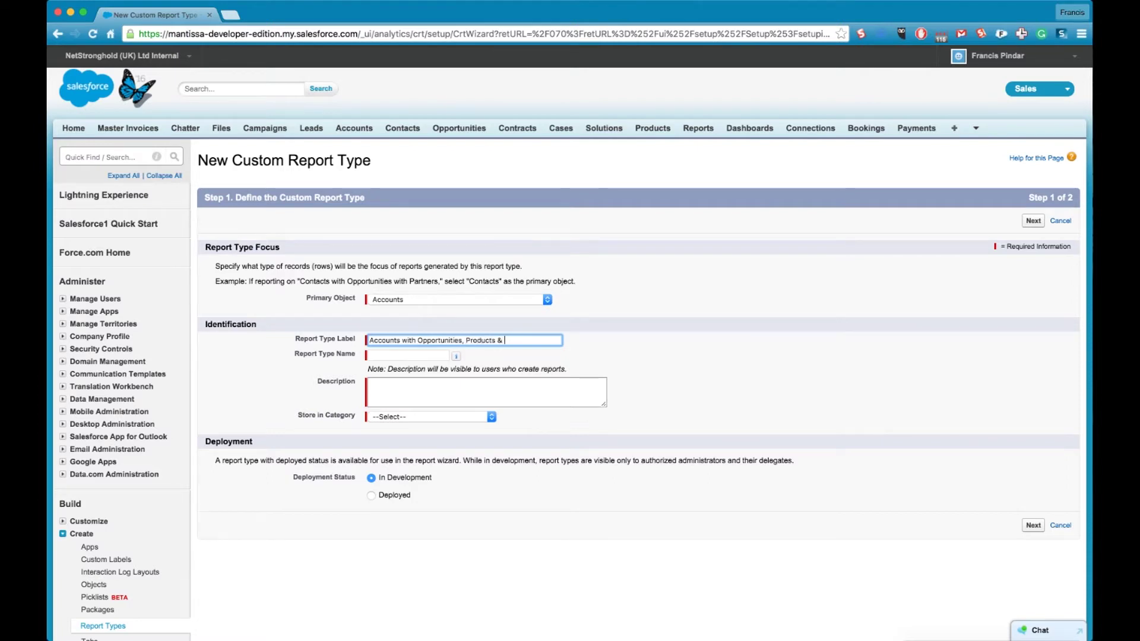
left_click(389, 394)
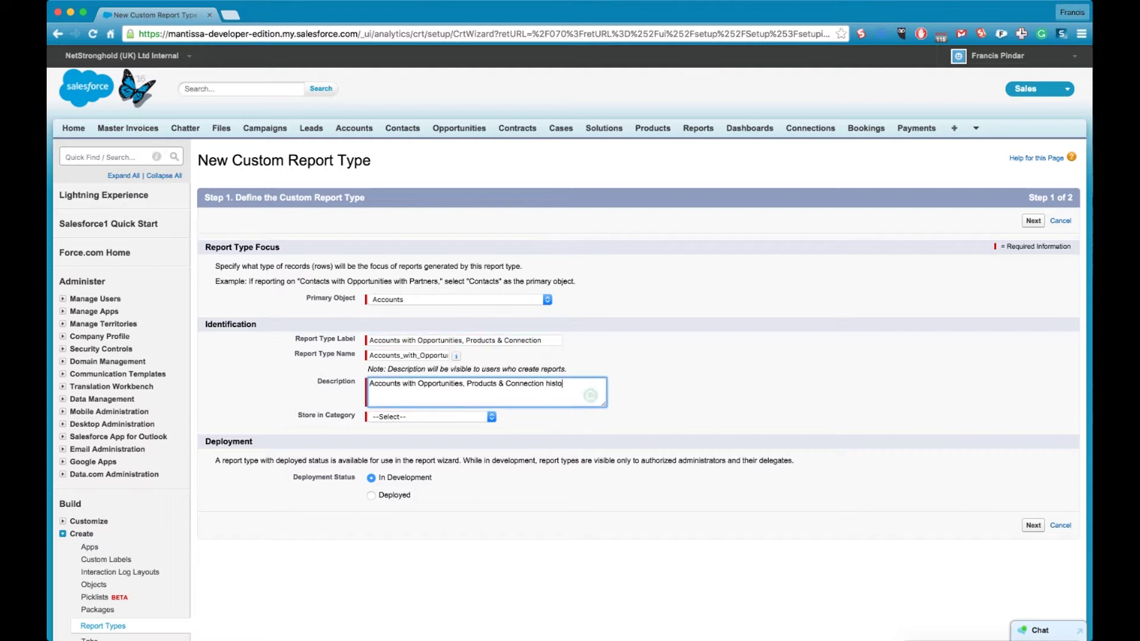
left_click(419, 424)
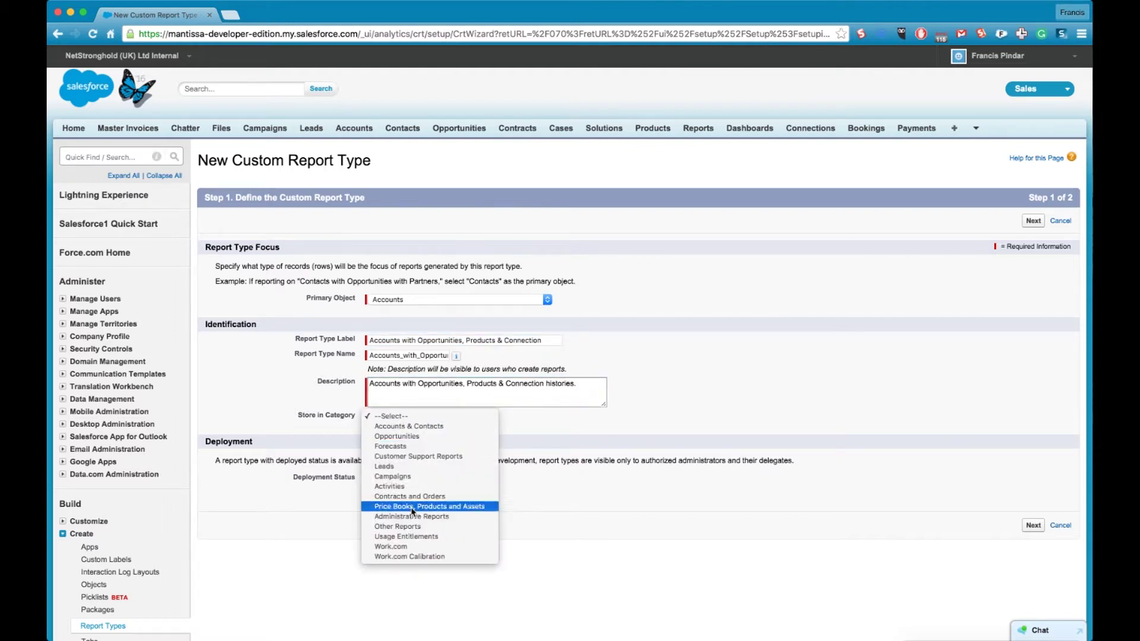
left_click(418, 525)
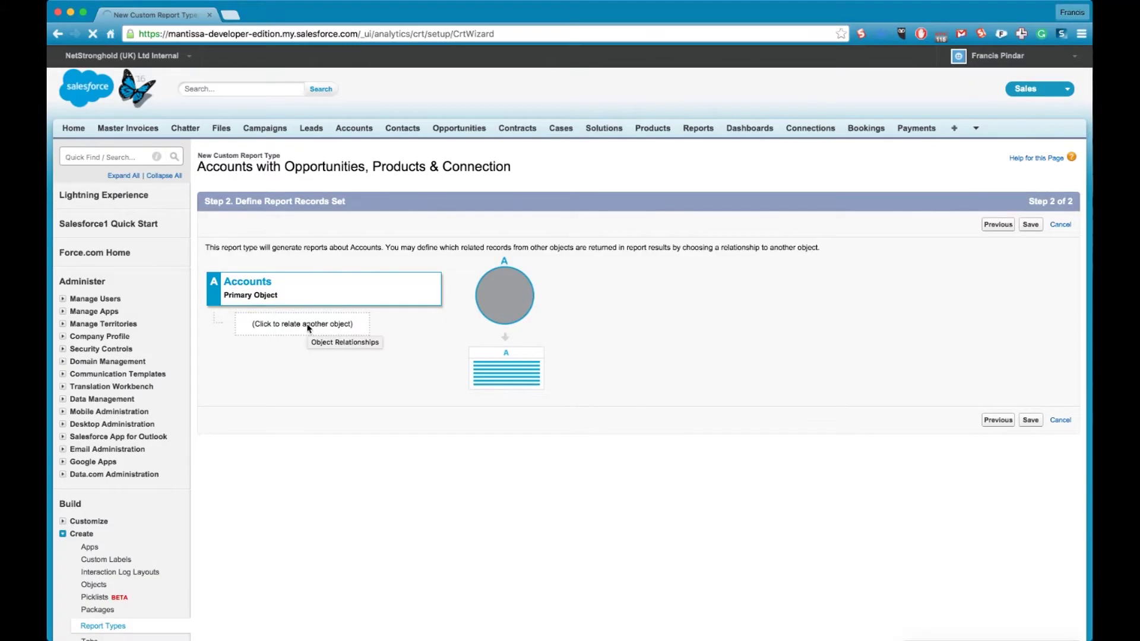
Relate Opportunities to Accounts as object B of the report type
left_click(292, 328)
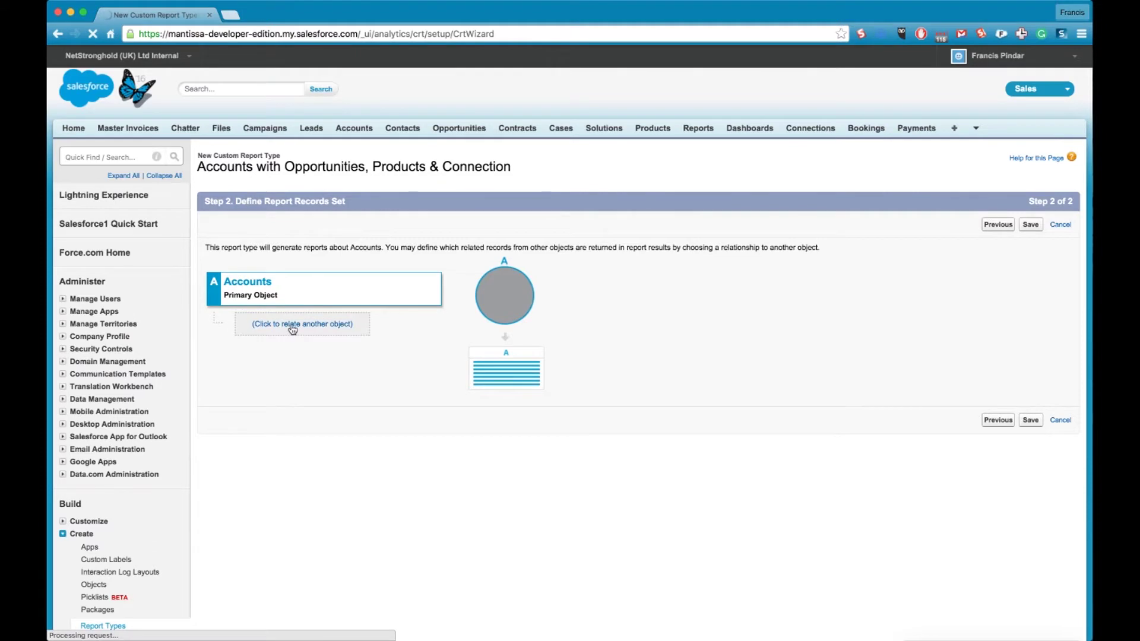
left_click(355, 323)
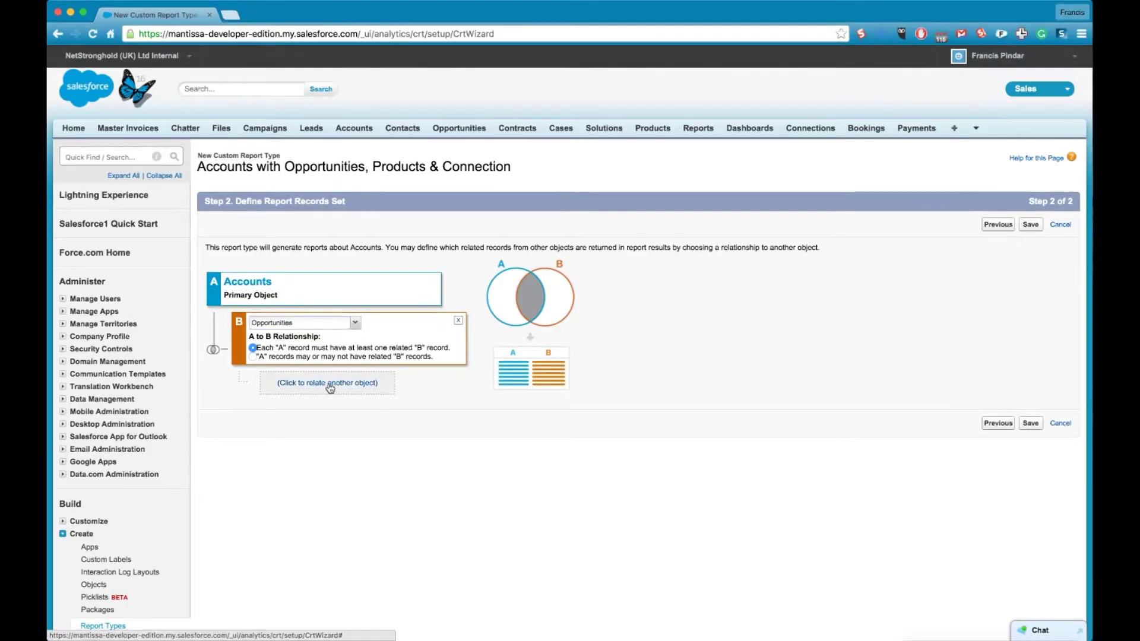
Chain Products and Connection Histories, and let Accounts appear with or without related Opportunities
left_click(330, 384)
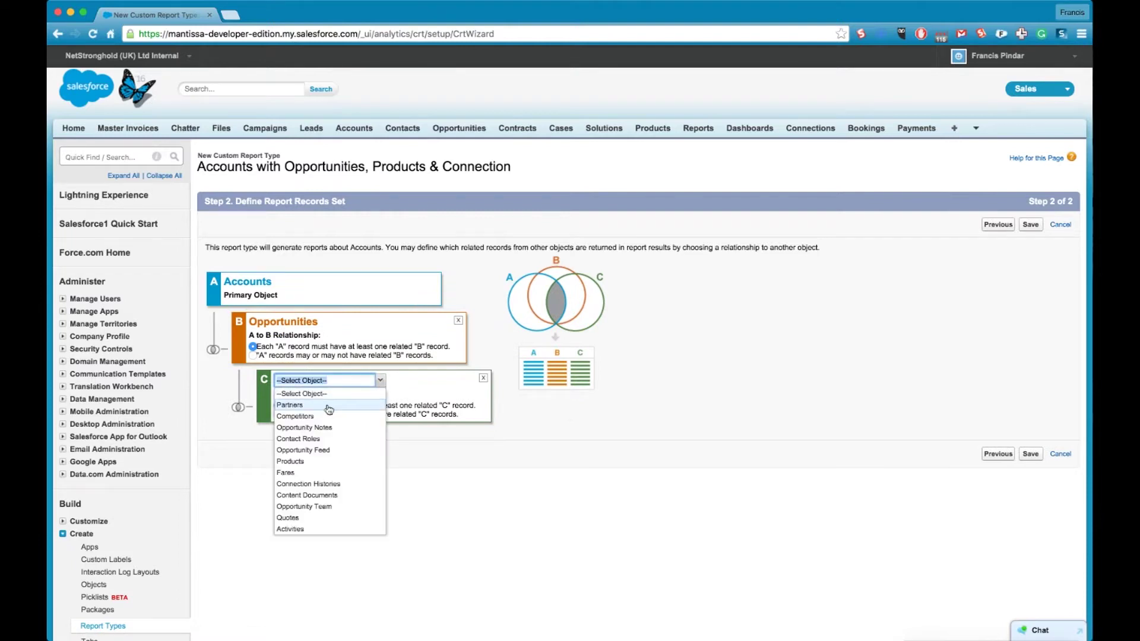
left_click(323, 462)
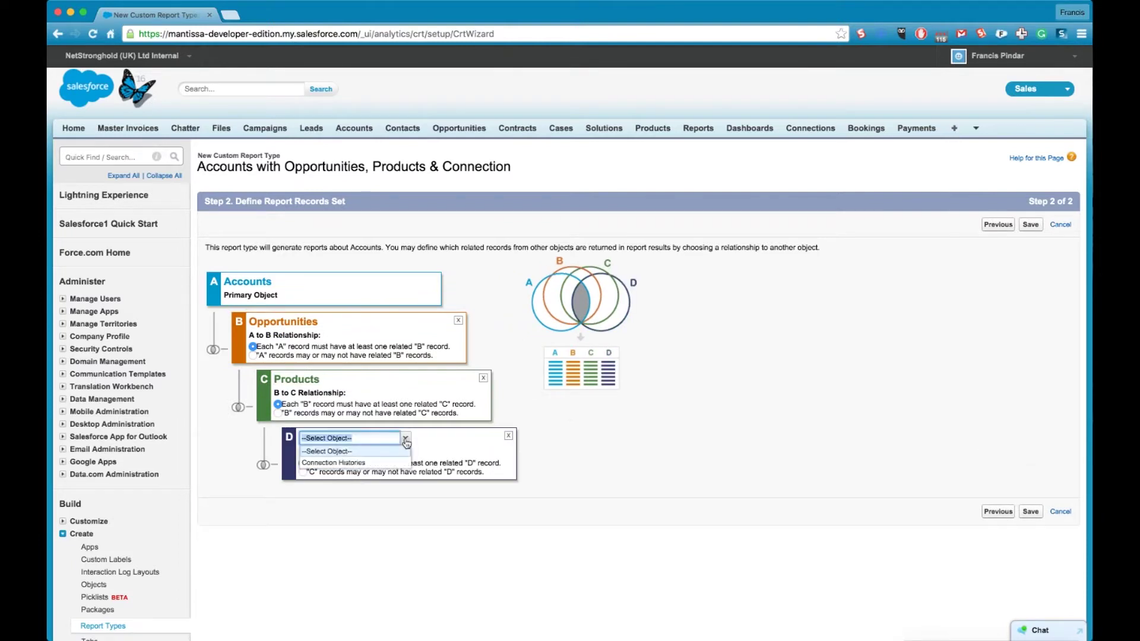
left_click(389, 463)
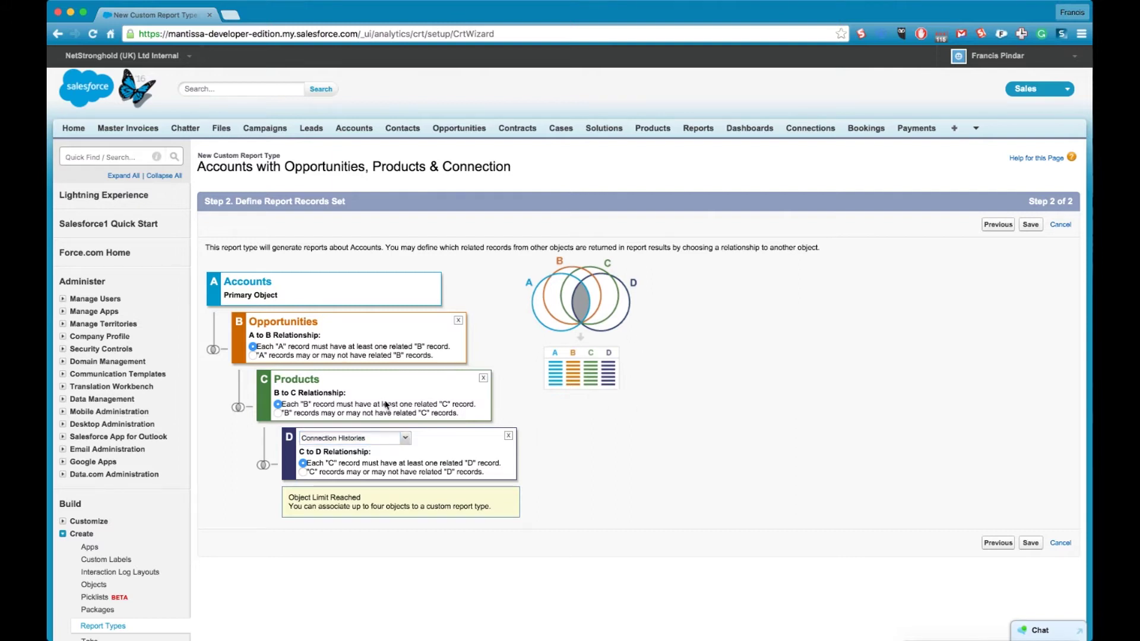
left_click(254, 355)
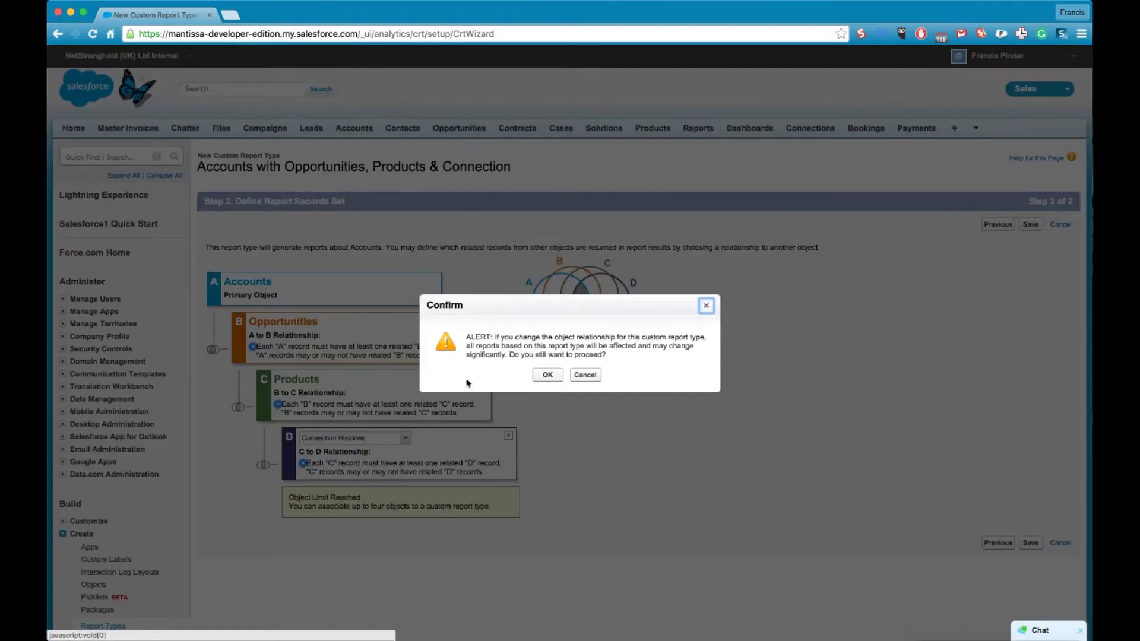
left_click(547, 375)
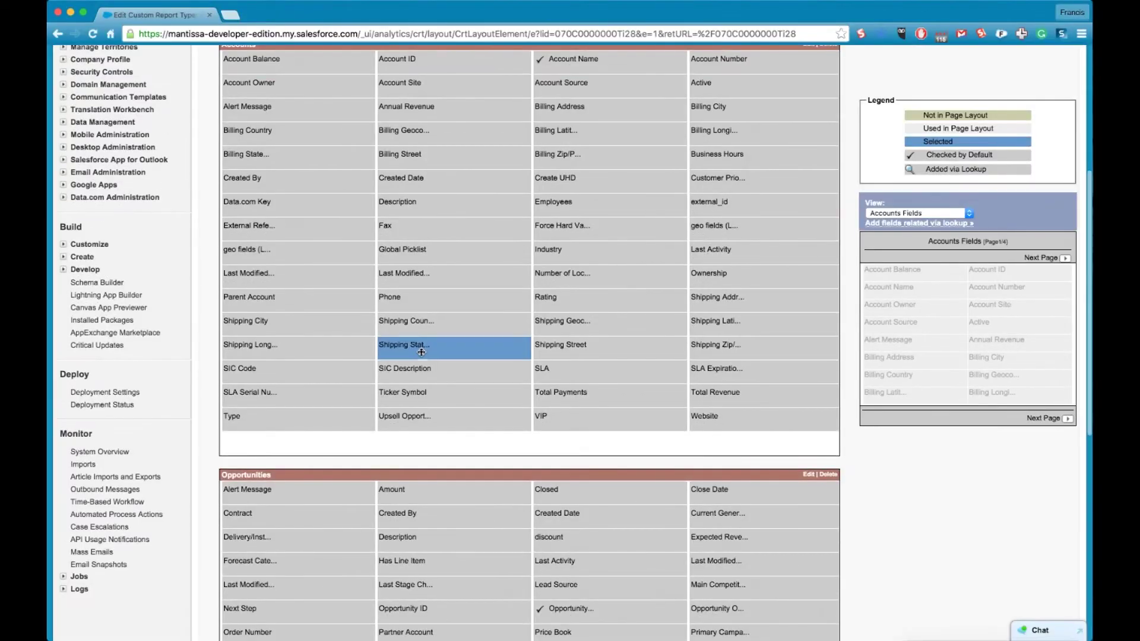
Move Shipping State to sit directly after Parent Account in the Accounts fields
mouse_move(560, 298)
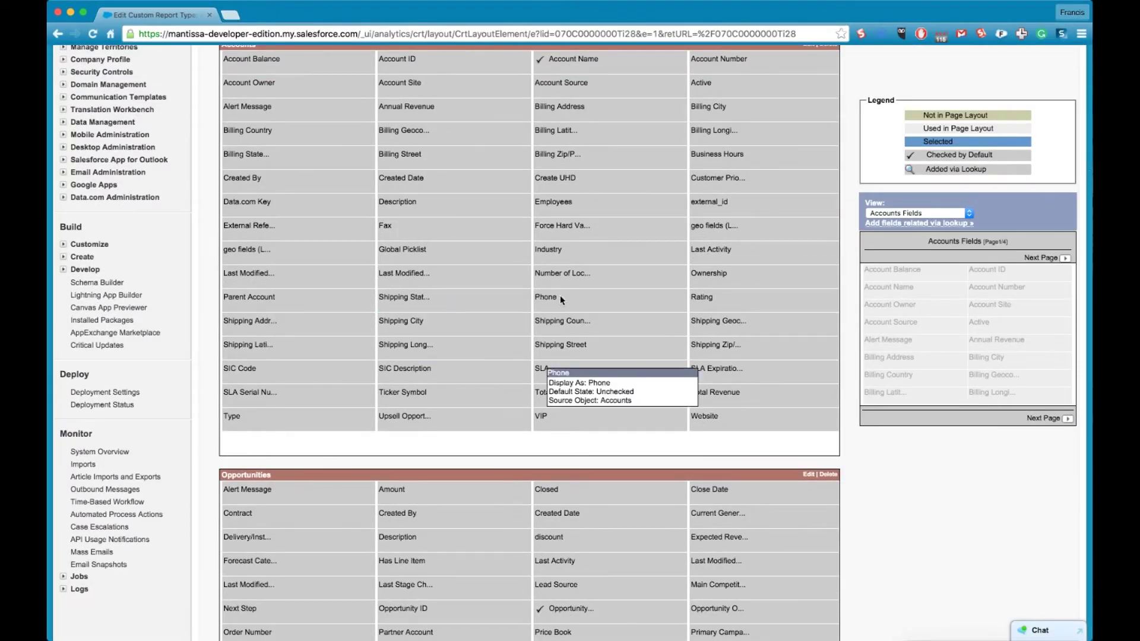
mouse_move(557, 324)
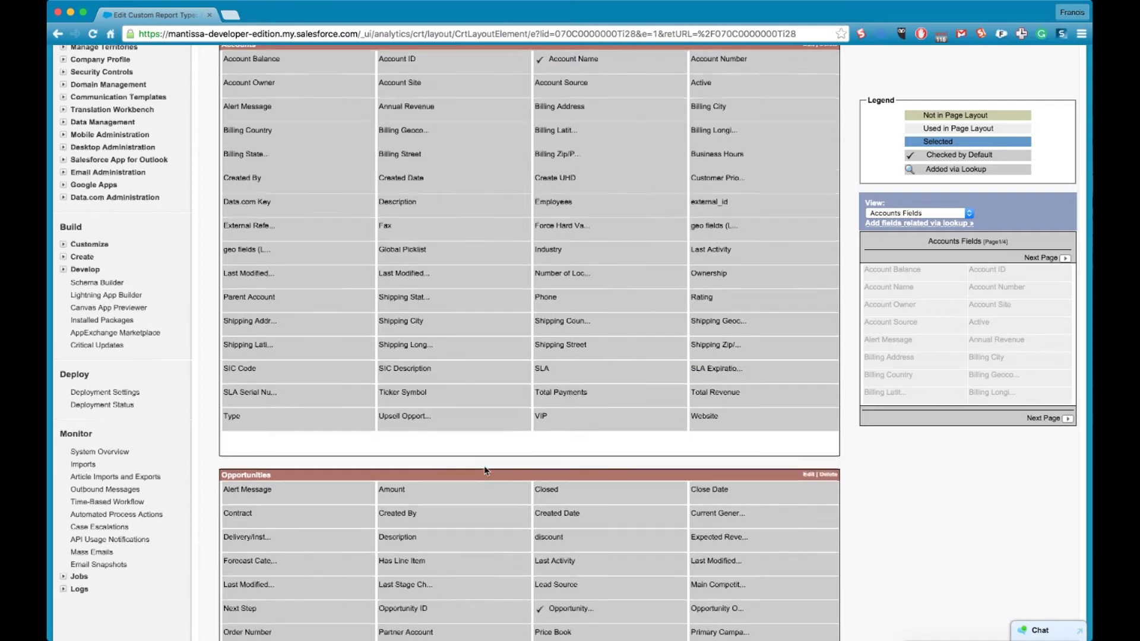
scroll(484, 470, "up", 3)
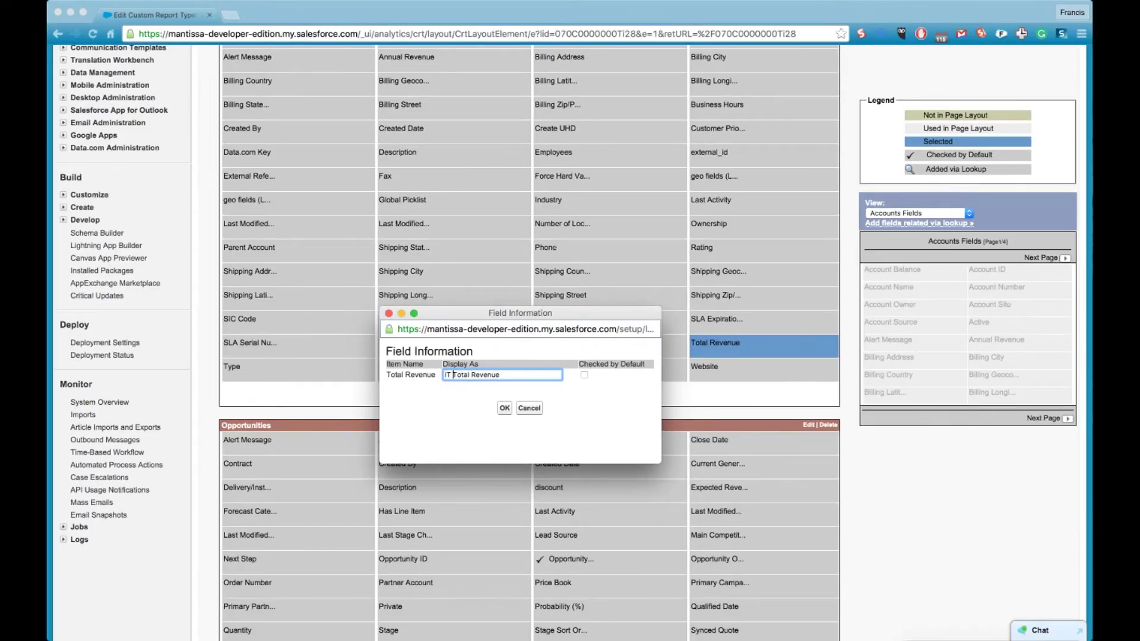
Mark the Total Revenue field, displayed as 'IT Total Revenue', as checked by default
left_click(583, 375)
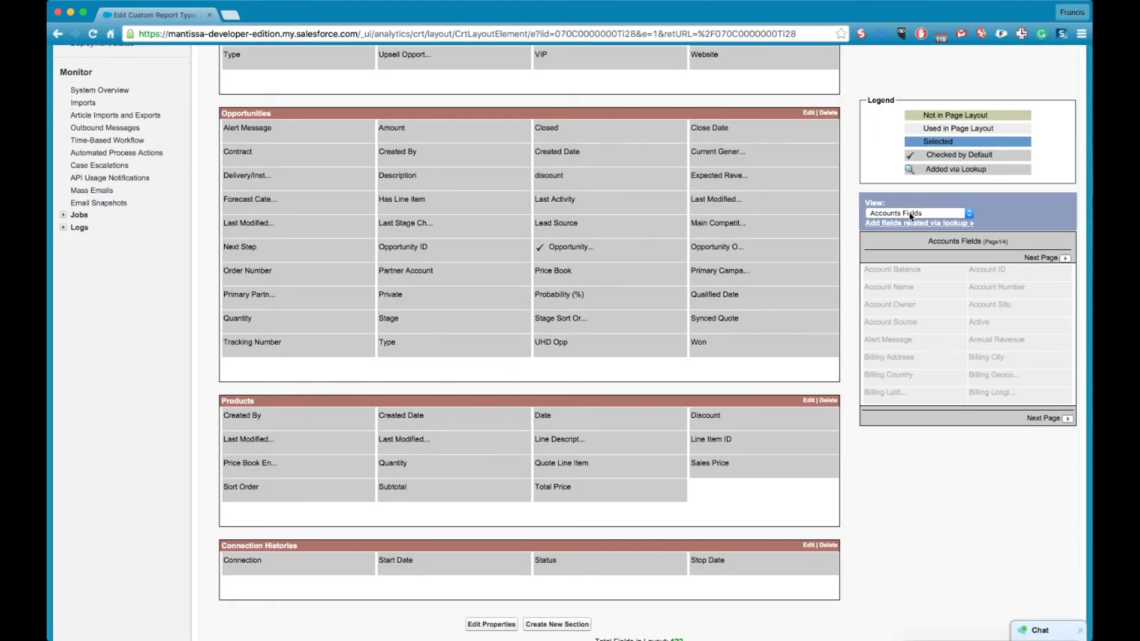
List the Opportunities fields and add Opportunity Owner fields through lookup, starting with Active
left_click(911, 215)
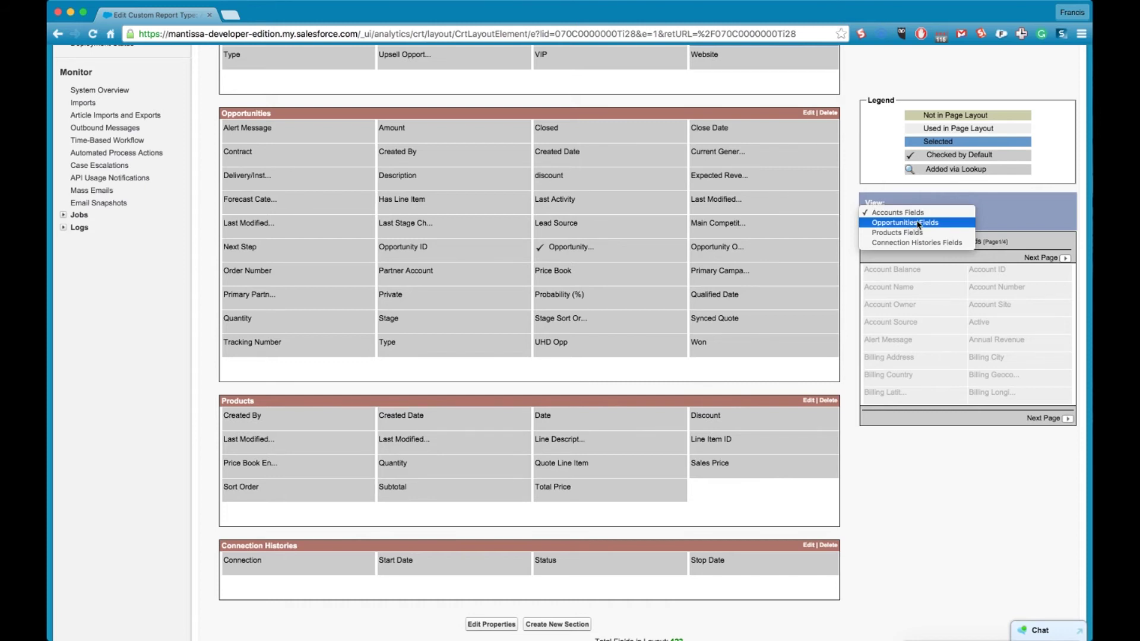
left_click(918, 223)
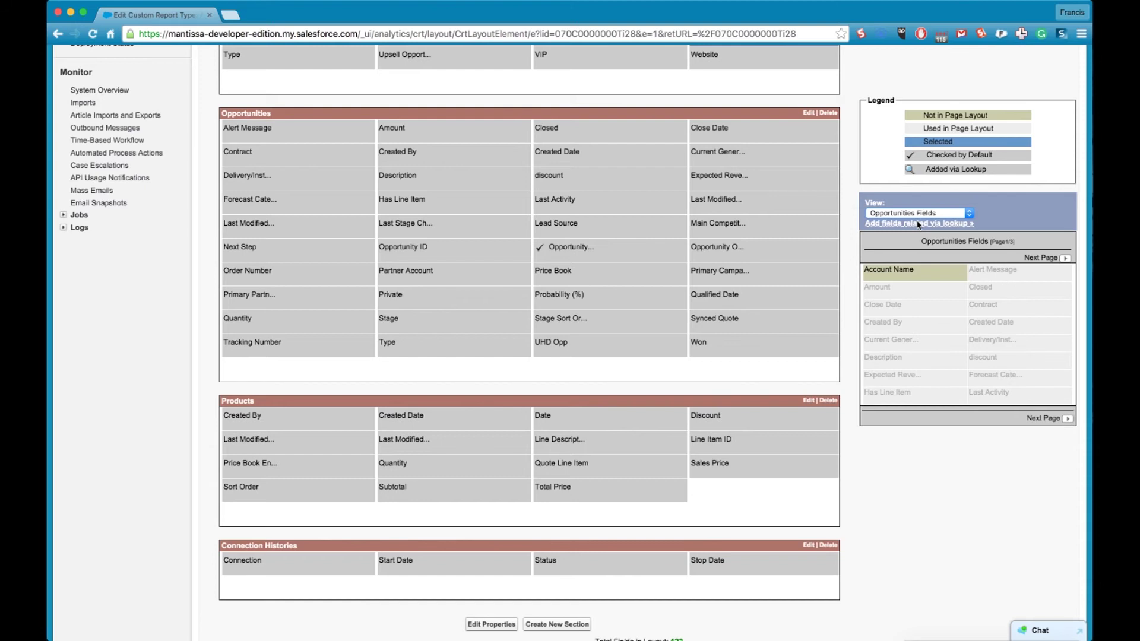
left_click(894, 224)
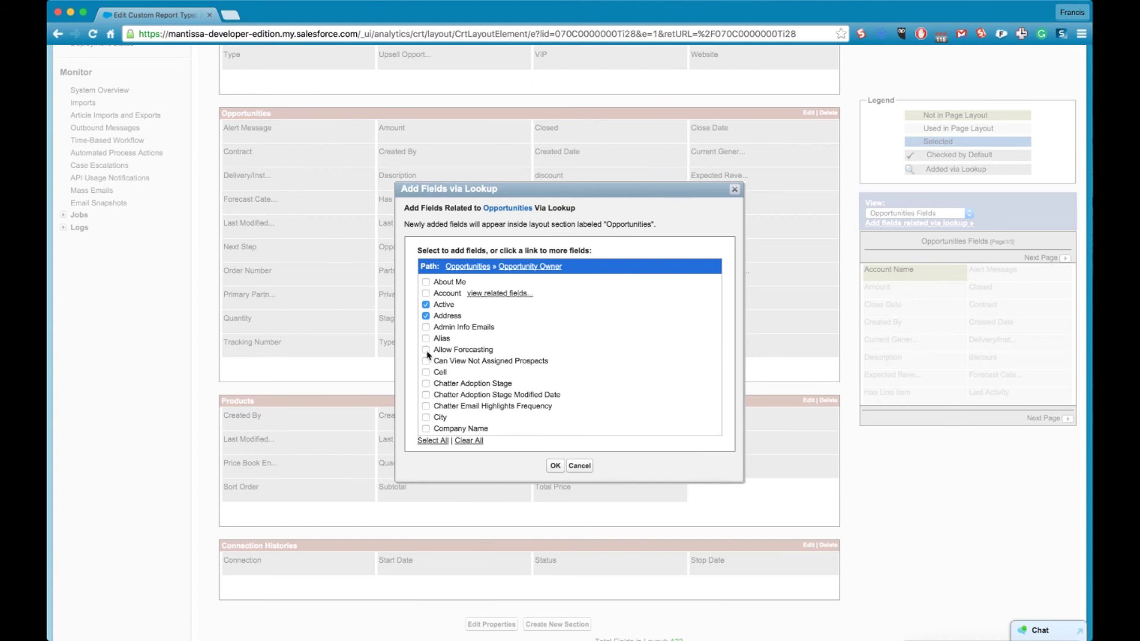
Add the owner's Address, City and Country lookup fields, bringing the layout to 127 fields
scroll(426, 368, "down", 2)
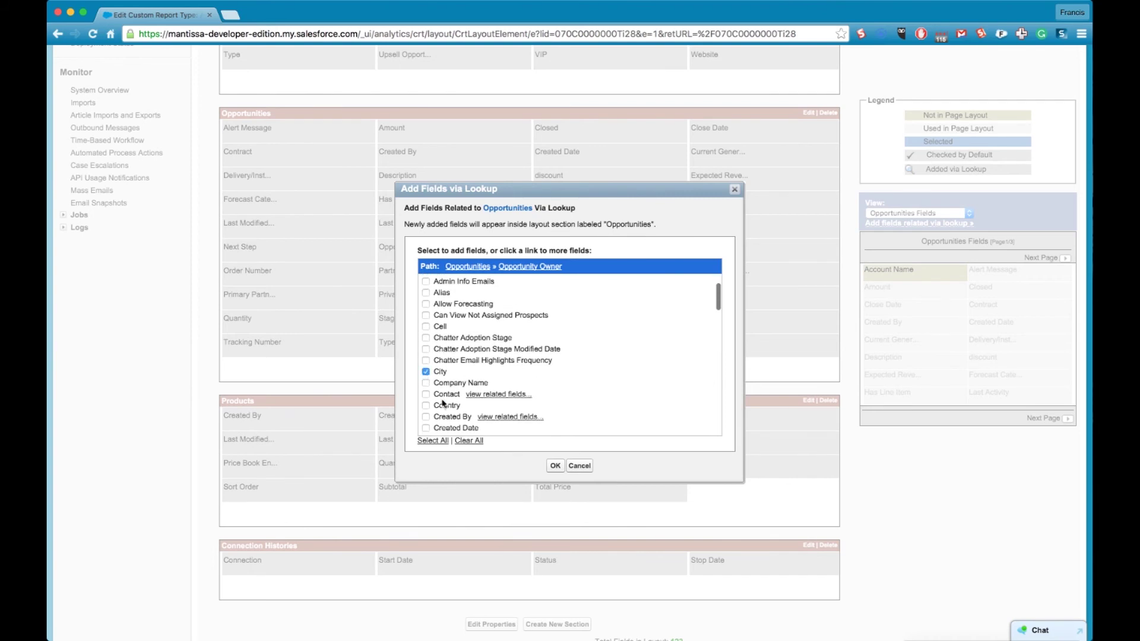
scroll(442, 404, "down", 1)
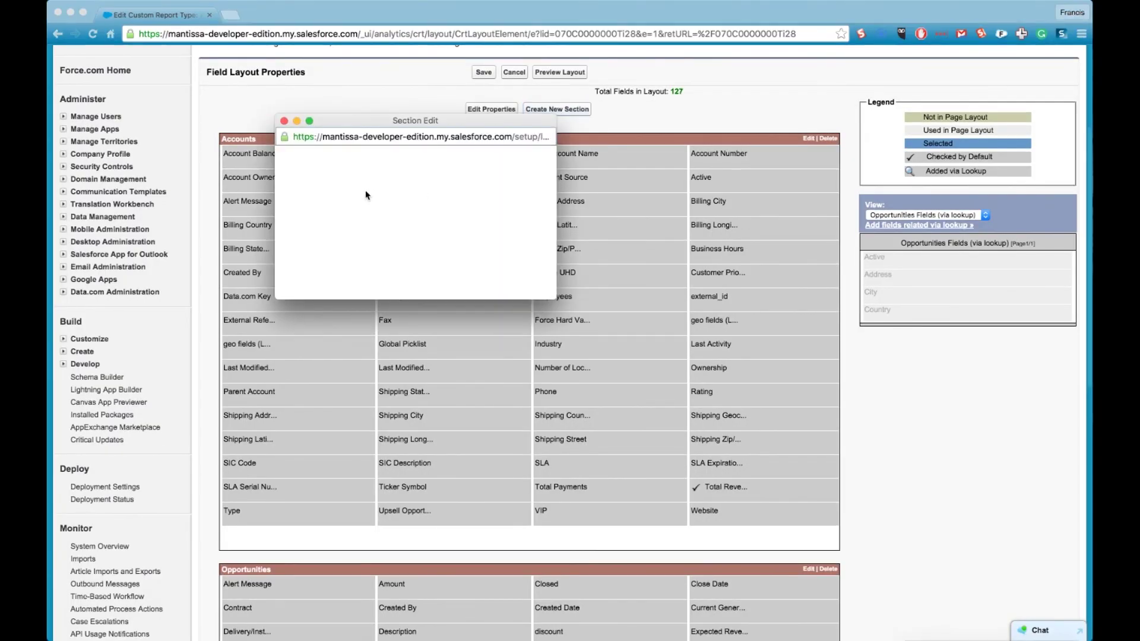
Create the 'Opp Owner Fields' section and drag the owner's Active field into it
left_click(370, 166)
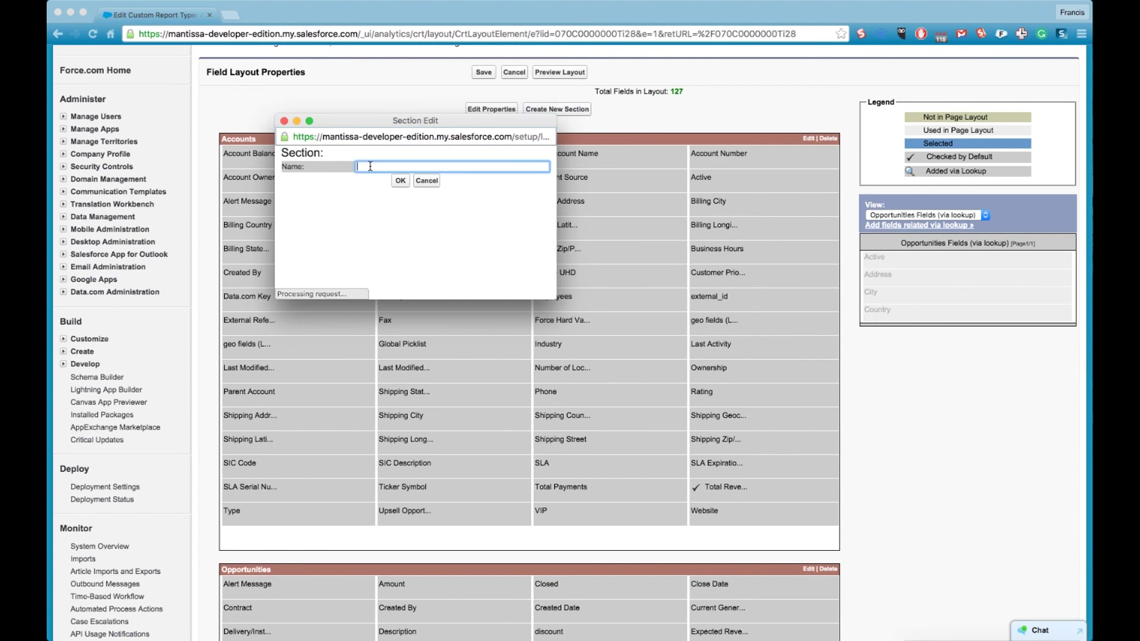
type("Opp Owner Fields")
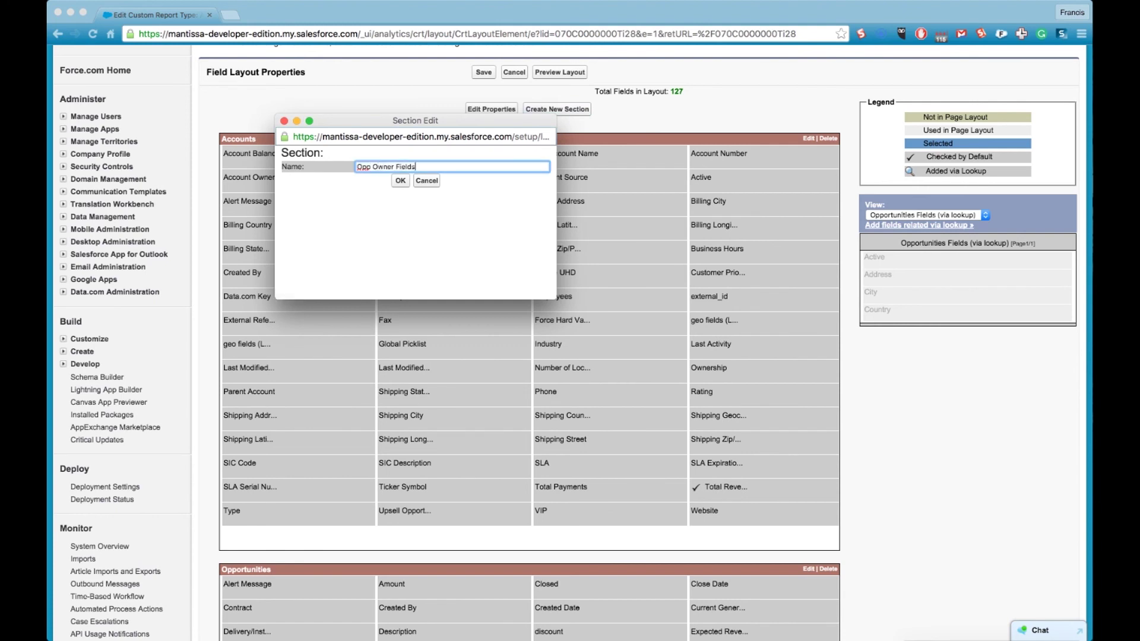
left_click(401, 181)
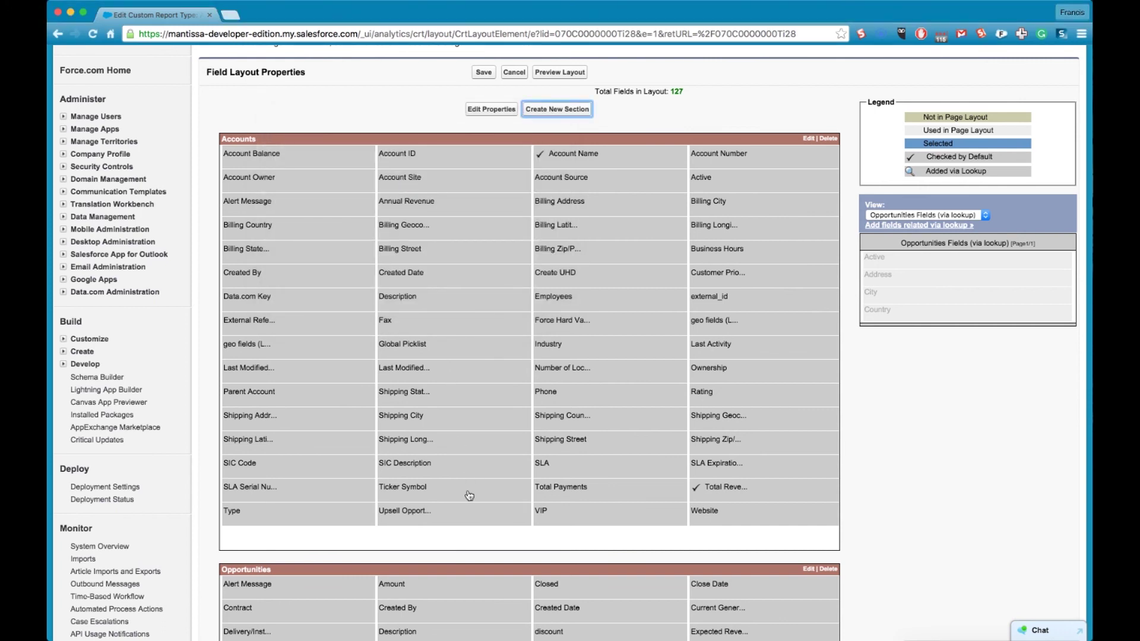
scroll(469, 495, "down", 10)
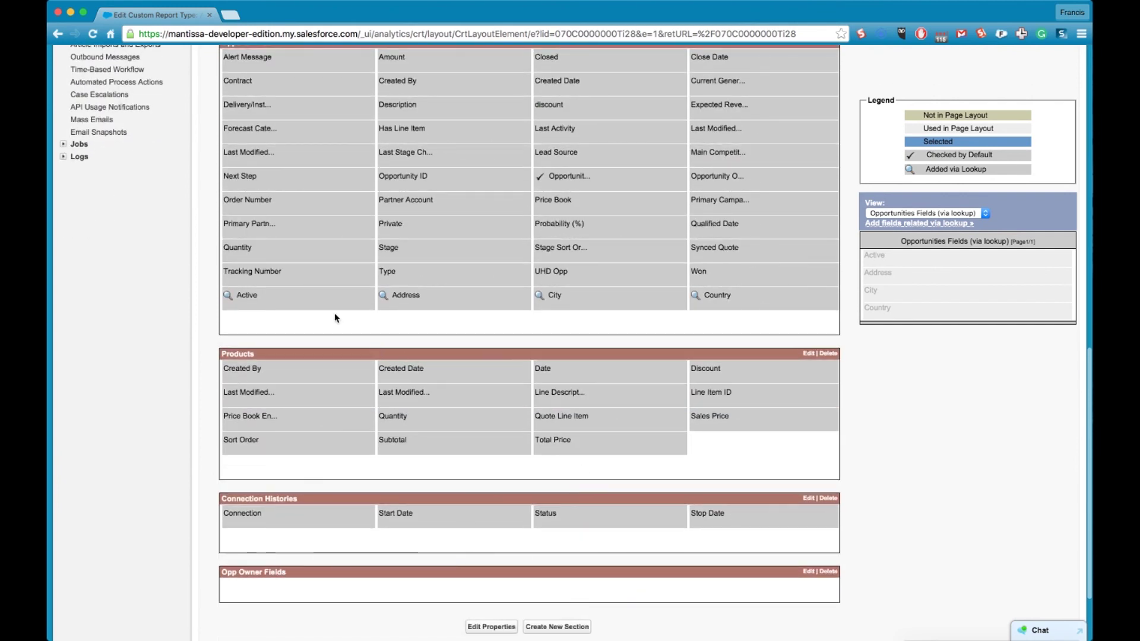
left_click_drag(336, 302, 308, 591)
left_click(300, 298)
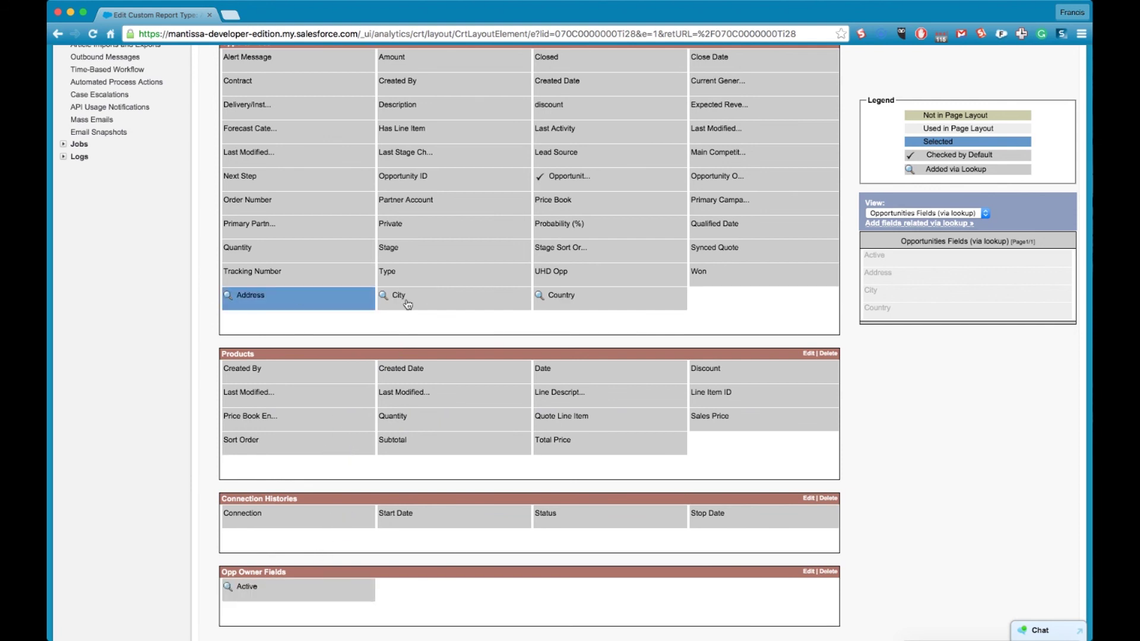